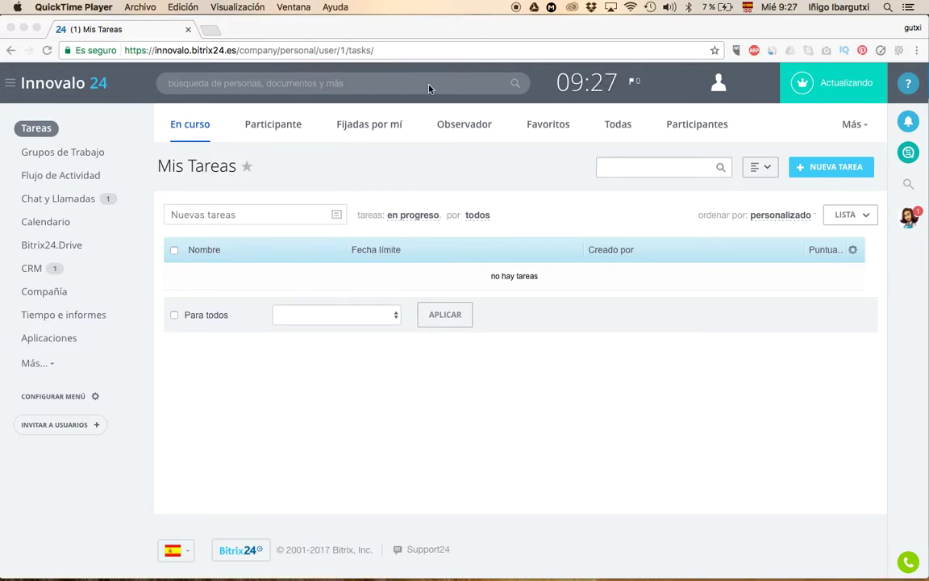
Open the day's planner with today's tasks and events to view it, and close it again.
left_click(599, 87)
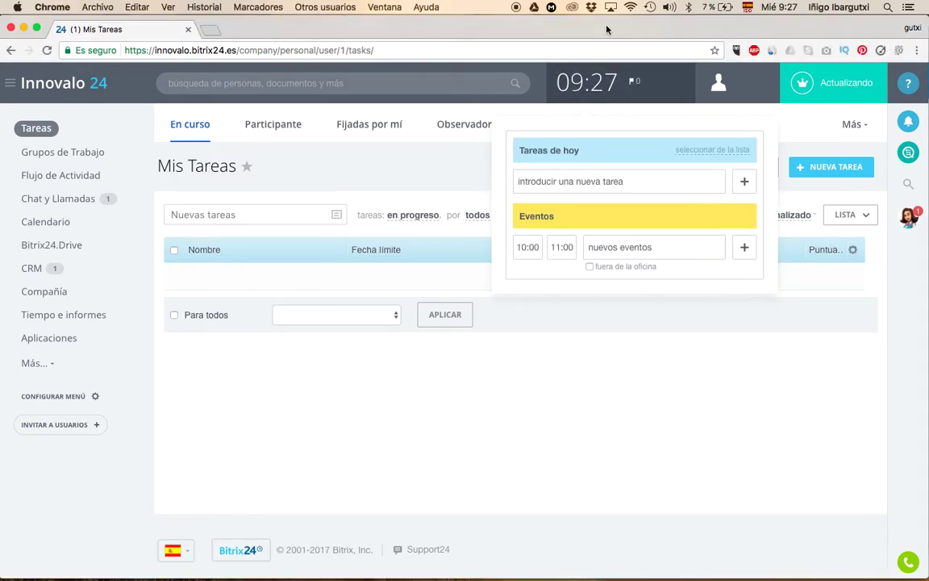
left_click(599, 91)
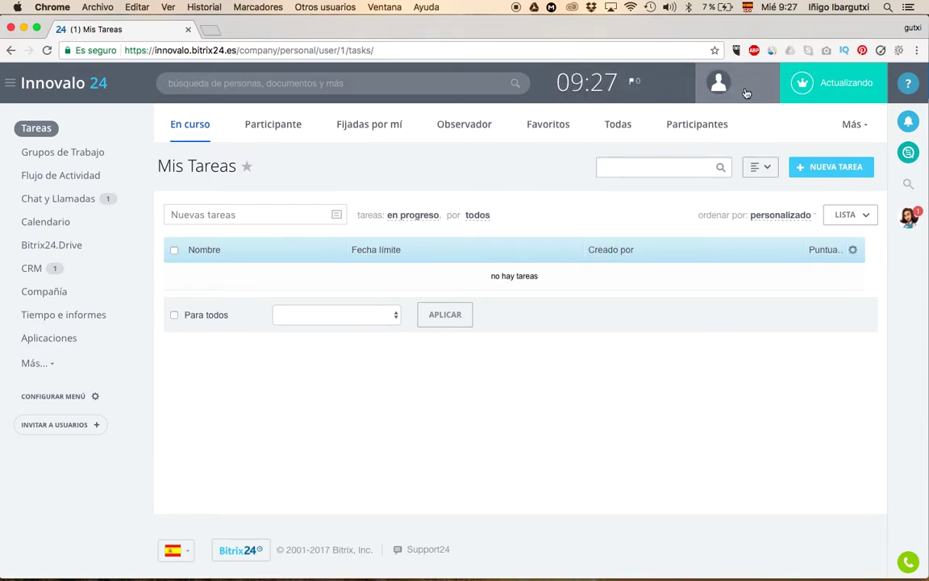
left_click(460, 318)
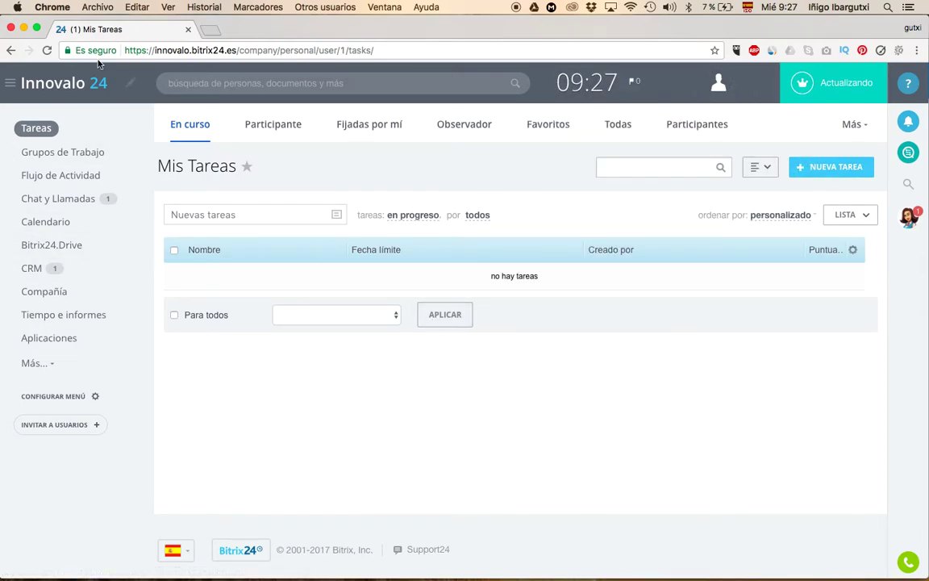
Look through the full map of portal sections and collapse it.
left_click(11, 82)
scroll(250, 344, "down", 2)
scroll(250, 338, "up", 3)
left_click(12, 84)
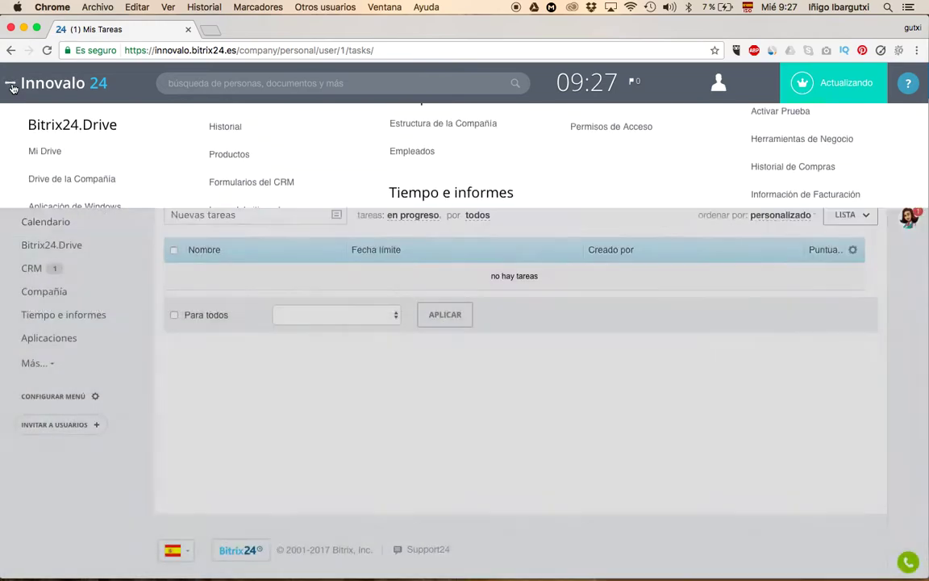
View the quick-entry form for a new task in Tareas, and open the Grupos de Trabajo list.
left_click(36, 129)
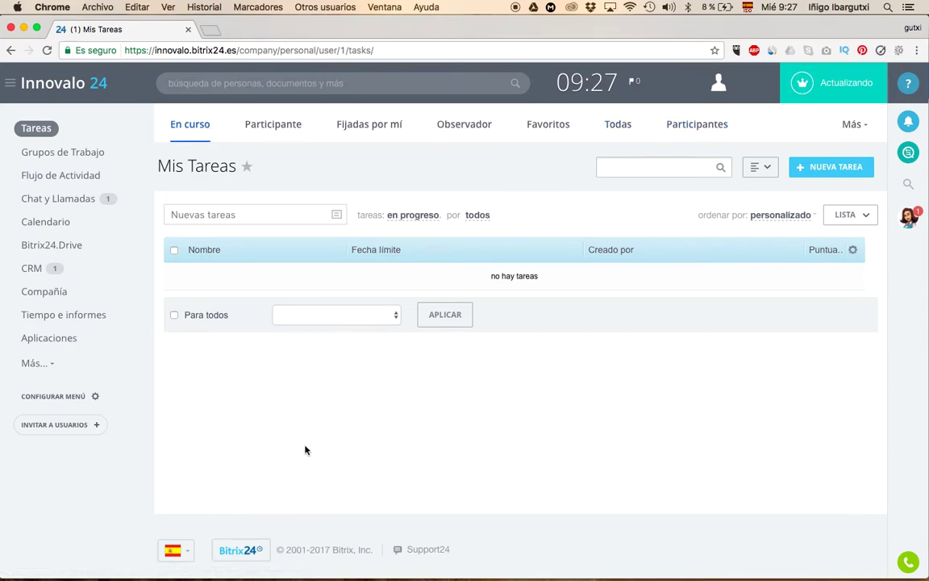
left_click(338, 214)
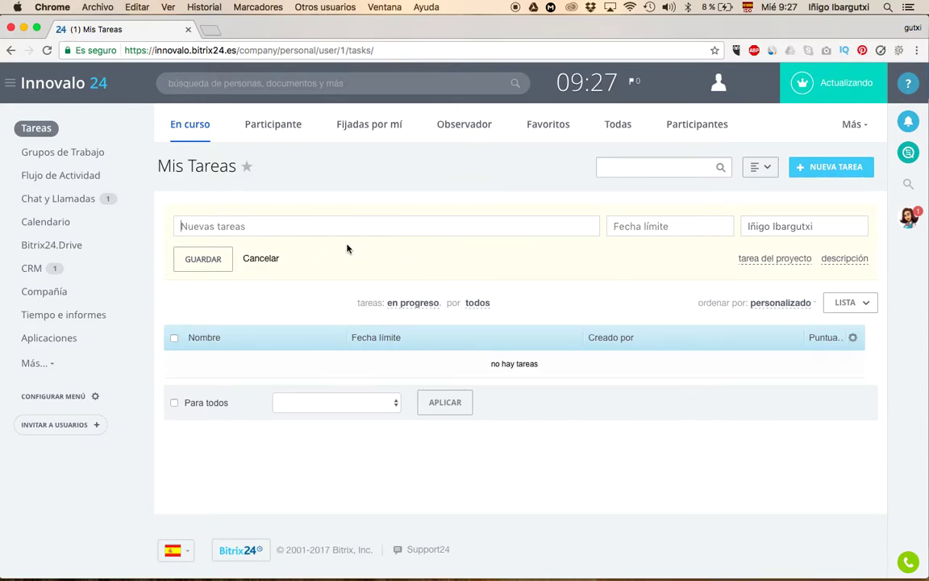
left_click(59, 153)
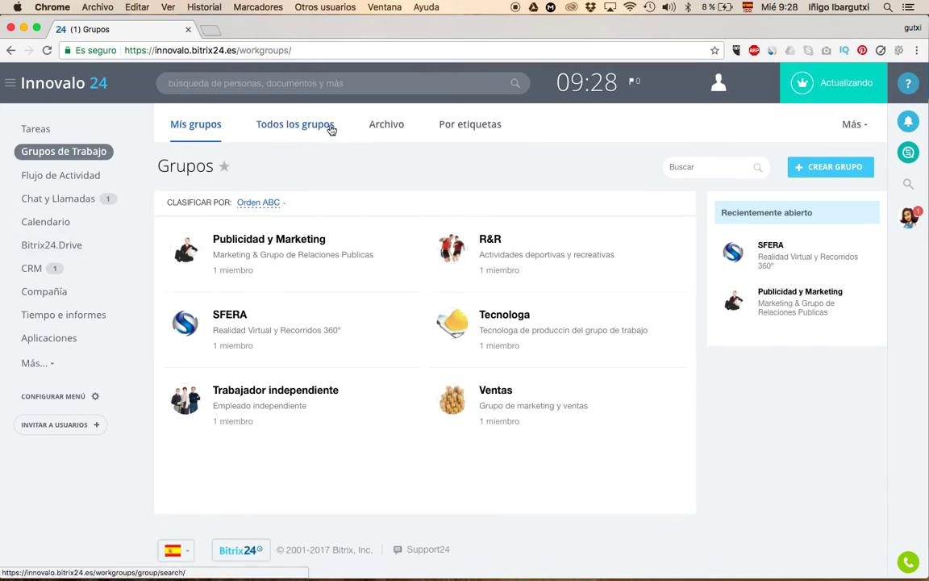
Open Flujo de Actividad and examine its posts, comments and side widgets.
left_click(58, 175)
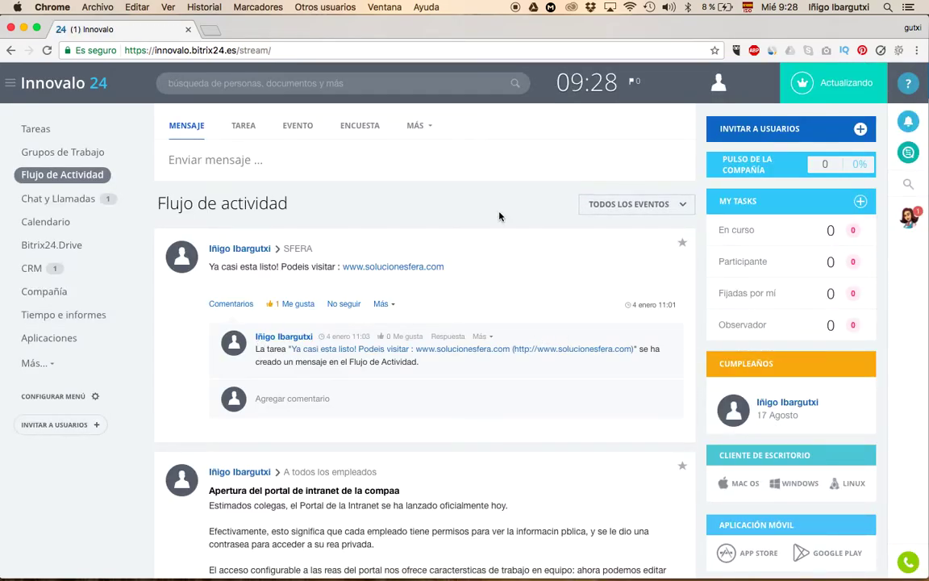
scroll(432, 524, "down", 10)
scroll(432, 524, "up", 10)
scroll(534, 289, "down", 5)
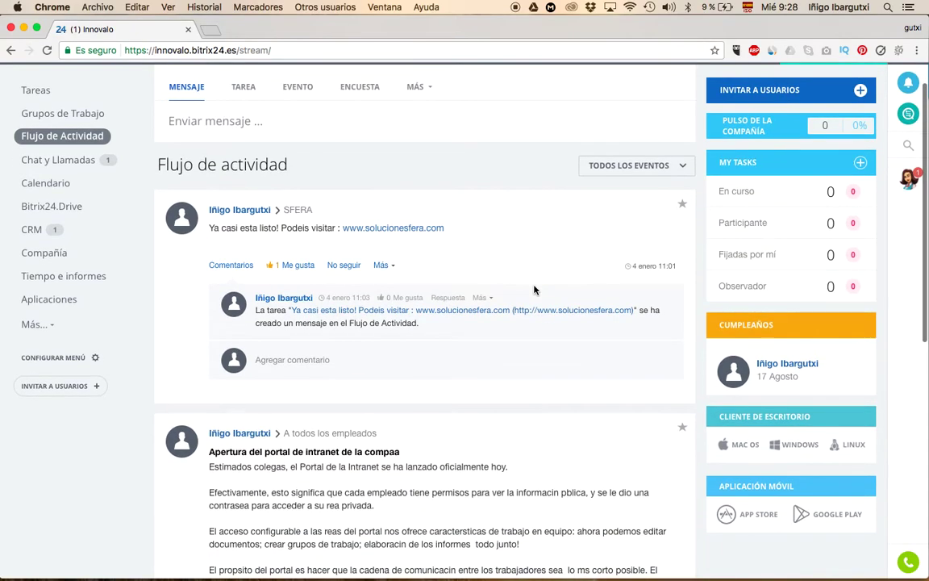
scroll(535, 288, "up", 5)
scroll(586, 287, "down", 8)
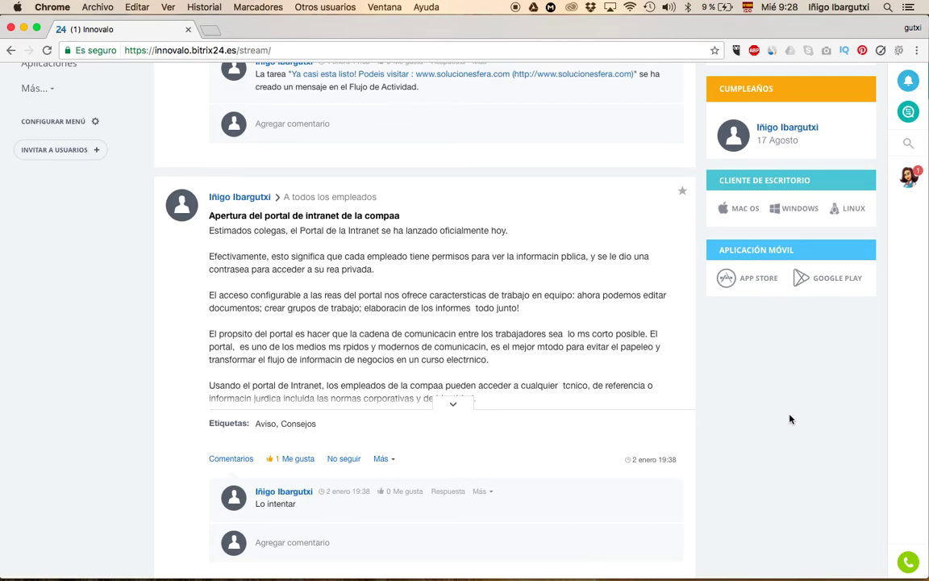
scroll(509, 268, "up", 1)
scroll(510, 268, "up", 5)
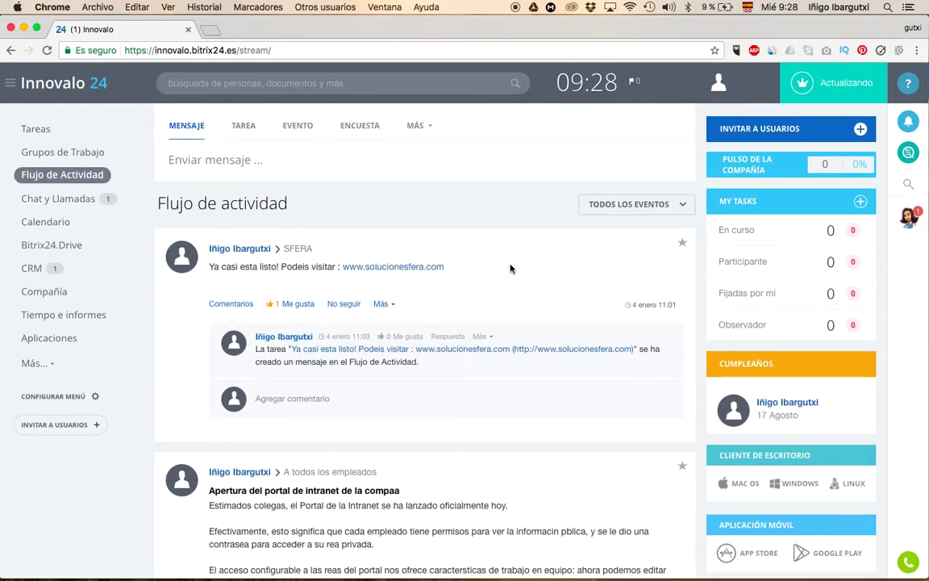
scroll(509, 268, "down", 3)
scroll(509, 268, "up", 3)
View the general chat in Chat y Llamadas, close the messenger and return to the task list.
left_click(63, 205)
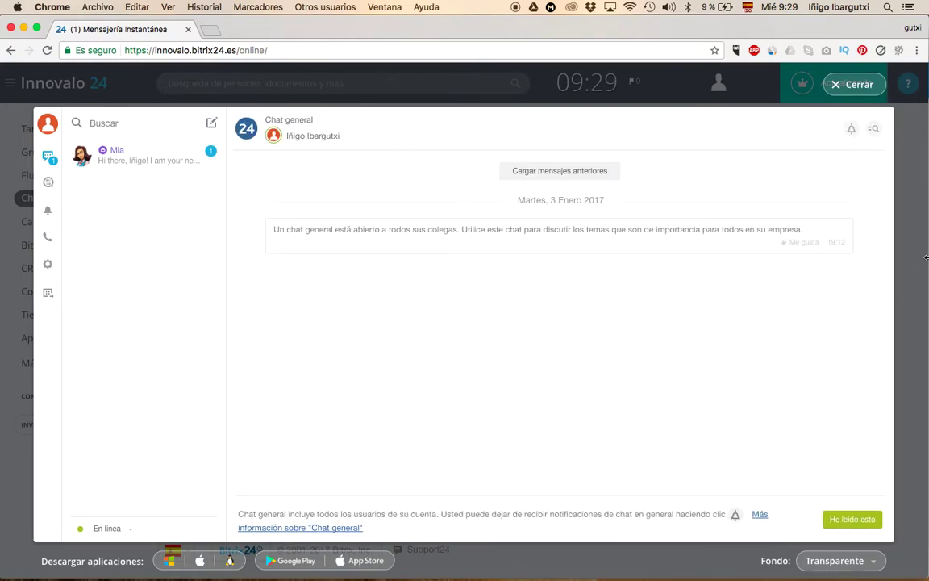
left_click(851, 85)
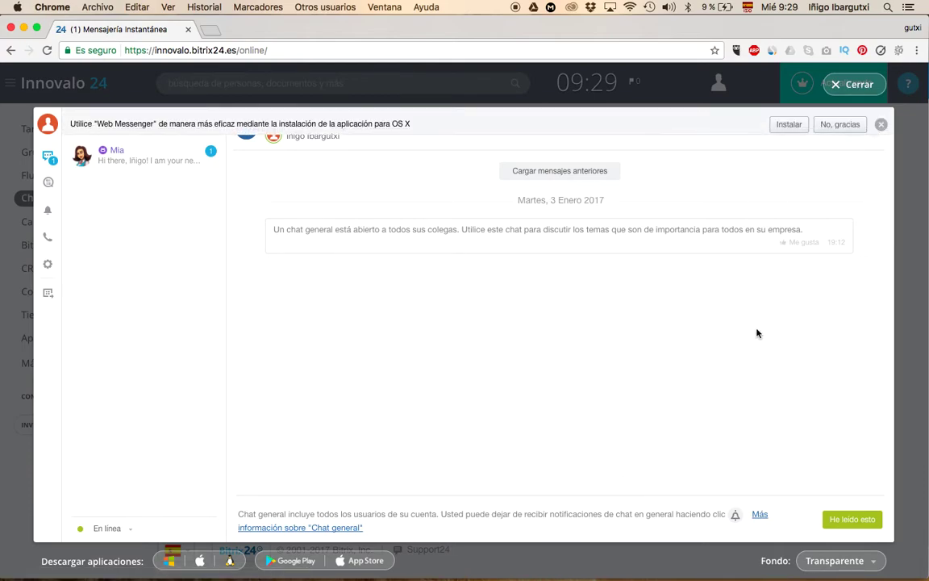
left_click(852, 84)
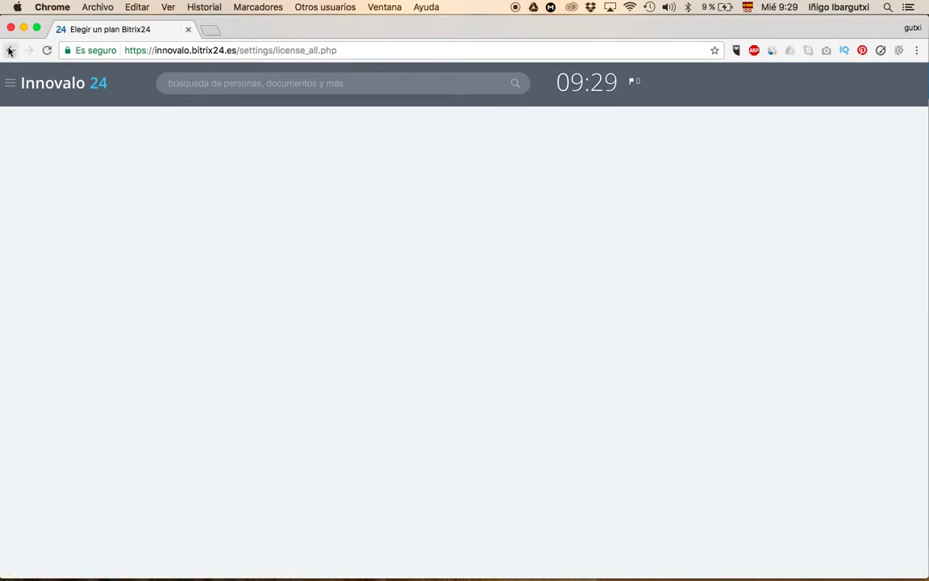
left_click(10, 50)
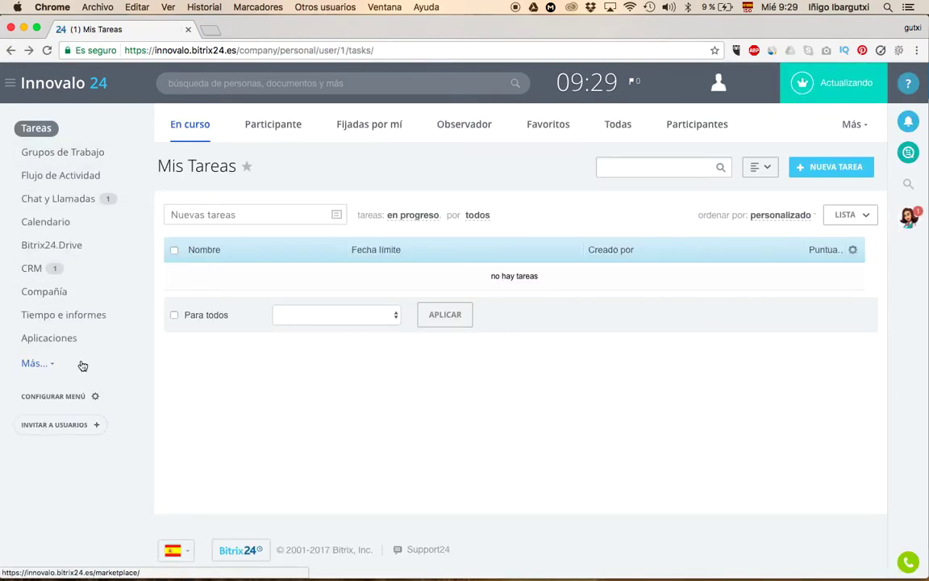
Open the personal calendar in month view and check the event on 1 April 2017.
left_click(50, 226)
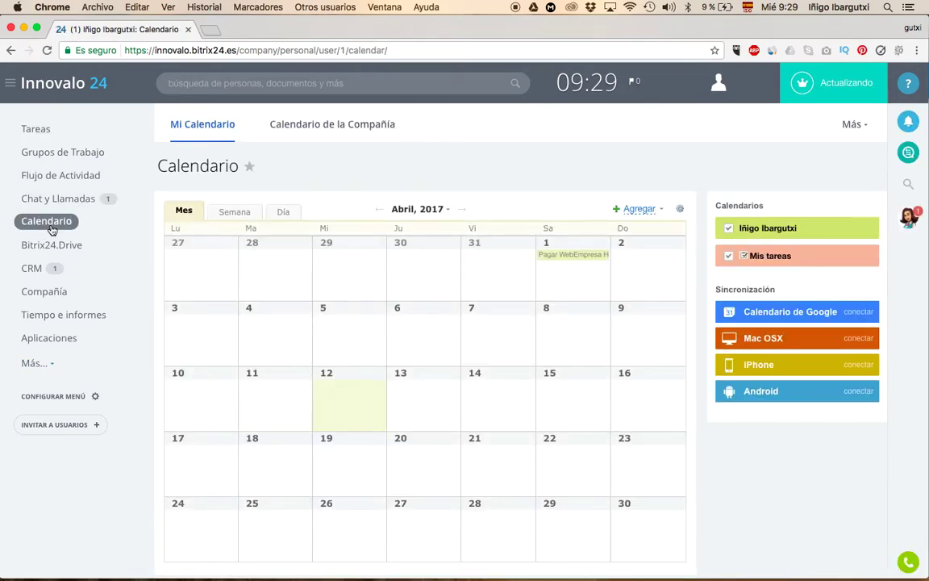
mouse_move(559, 256)
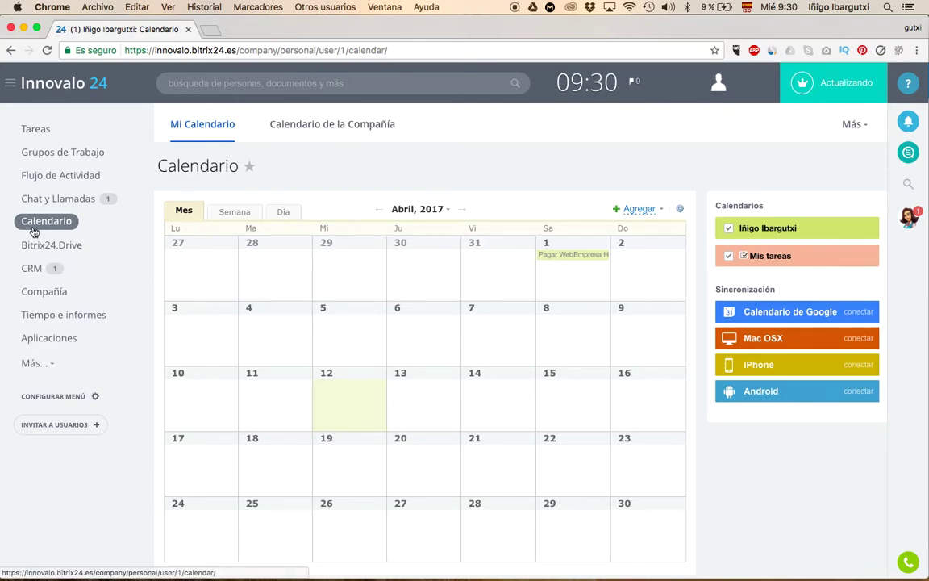
Upload Distrito Abando - Indautxu.docx and Libro1.xlsx to the SFERA folder in Bitrix24.Drive.
left_click(48, 247)
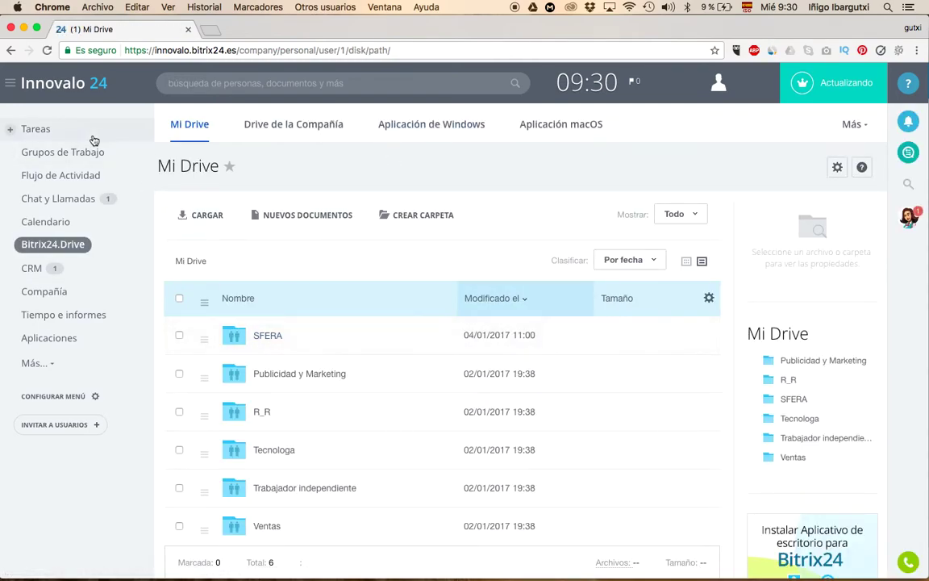
scroll(410, 437, "down", 3)
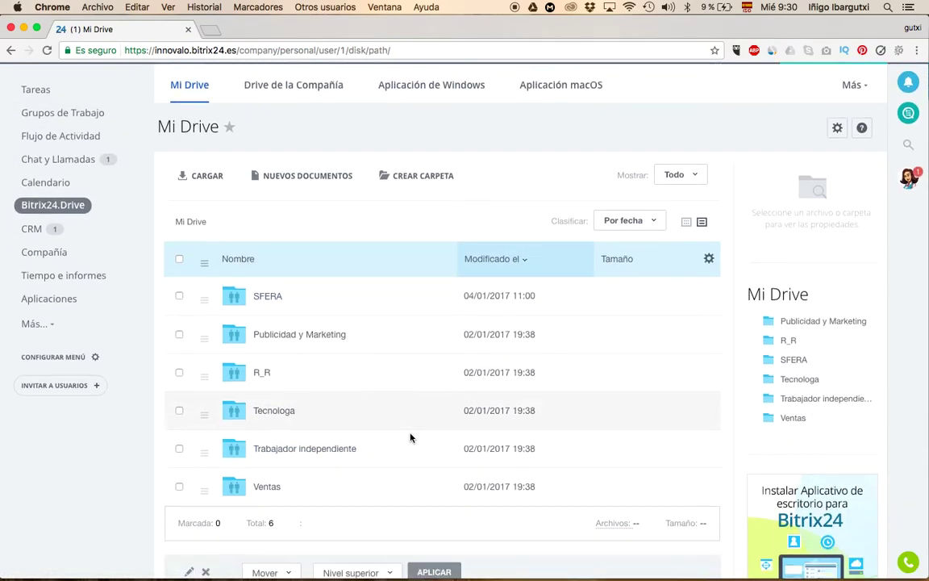
left_click(262, 264)
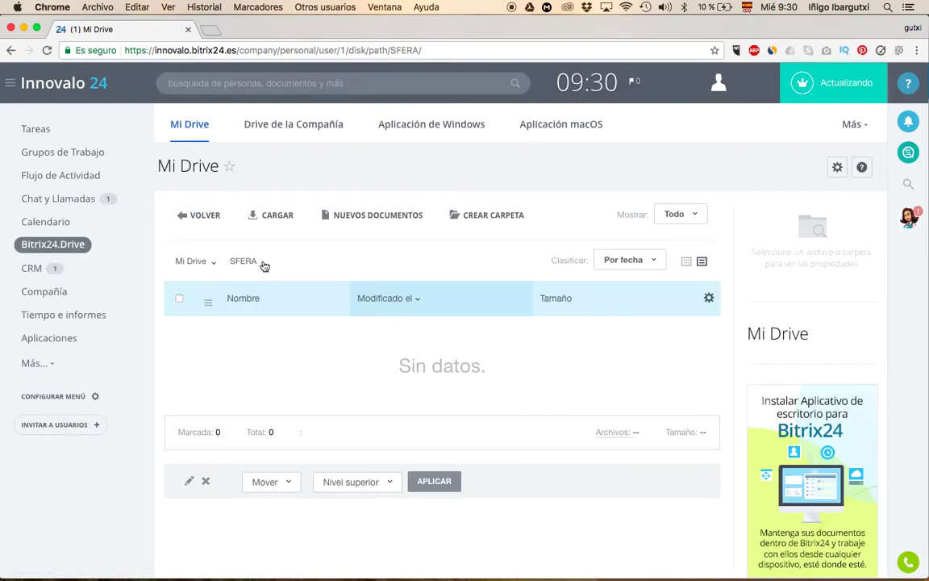
left_click(271, 216)
left_click_drag(545, 170, 388, 95)
left_click(660, 334)
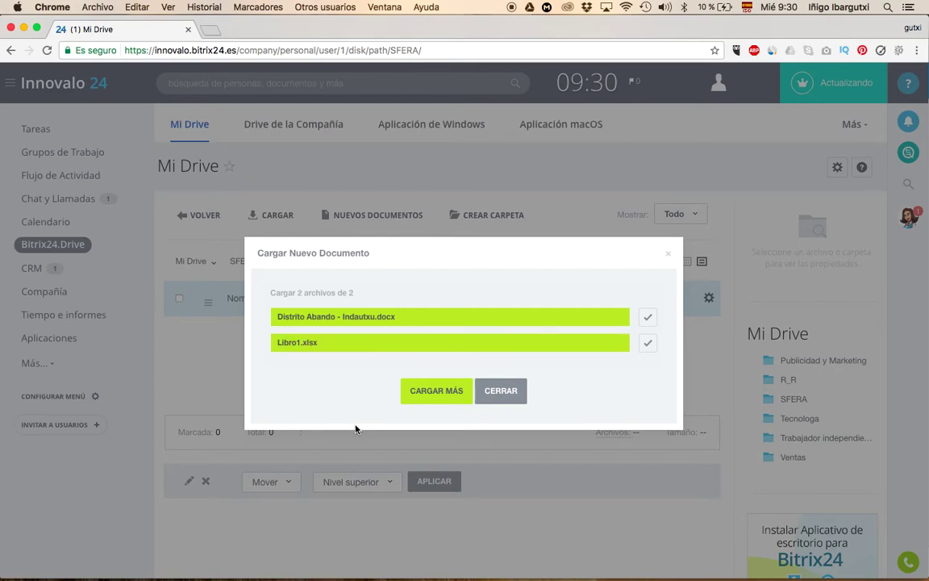
left_click(500, 390)
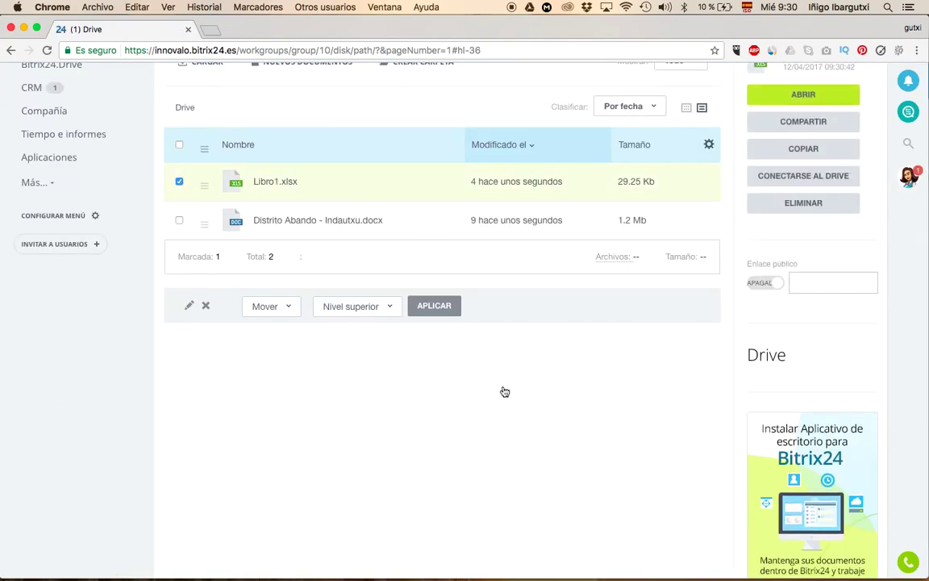
scroll(504, 391, "up", 5)
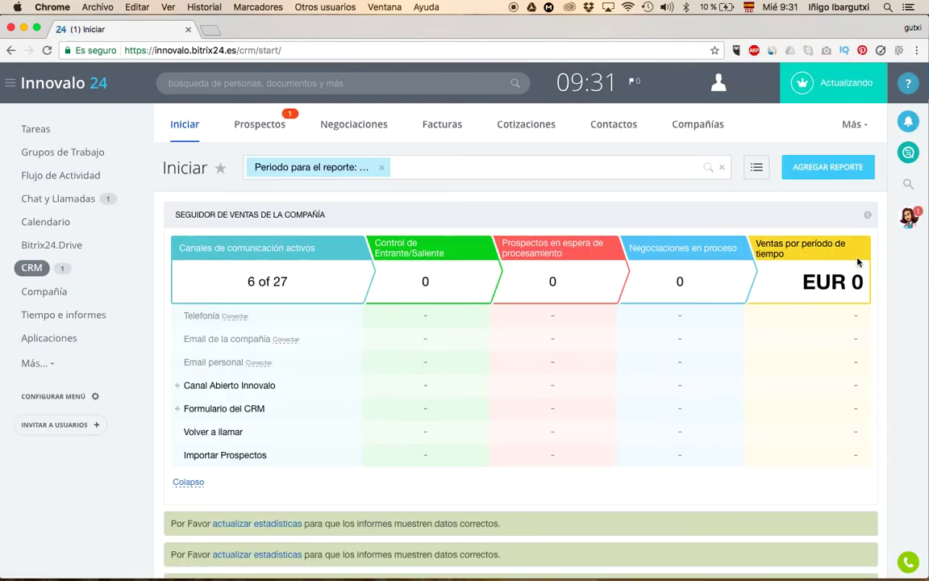
Examine the company sales tracker and the deal reports on the CRM start page.
scroll(723, 363, "down", 10)
scroll(724, 363, "down", 10)
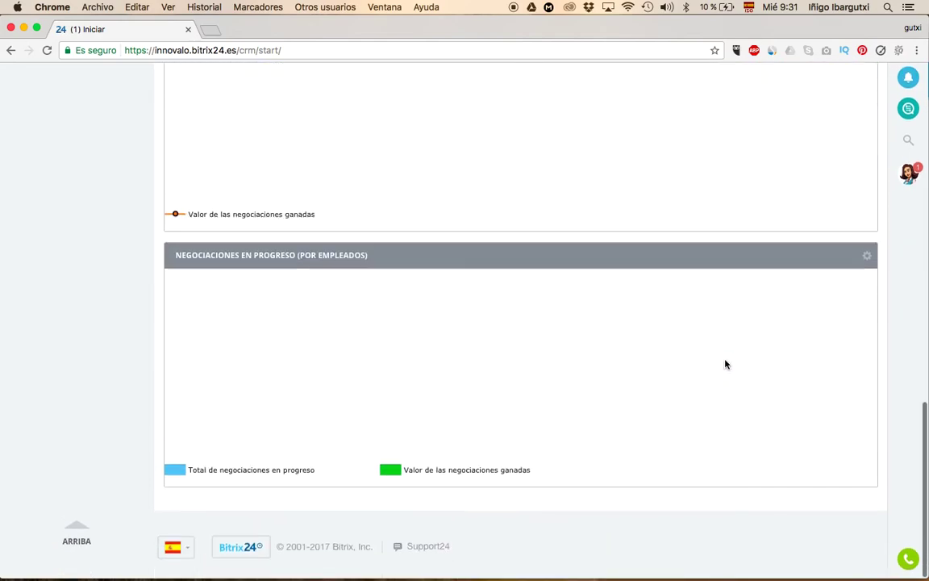
scroll(516, 300, "up", 8)
scroll(516, 301, "up", 12)
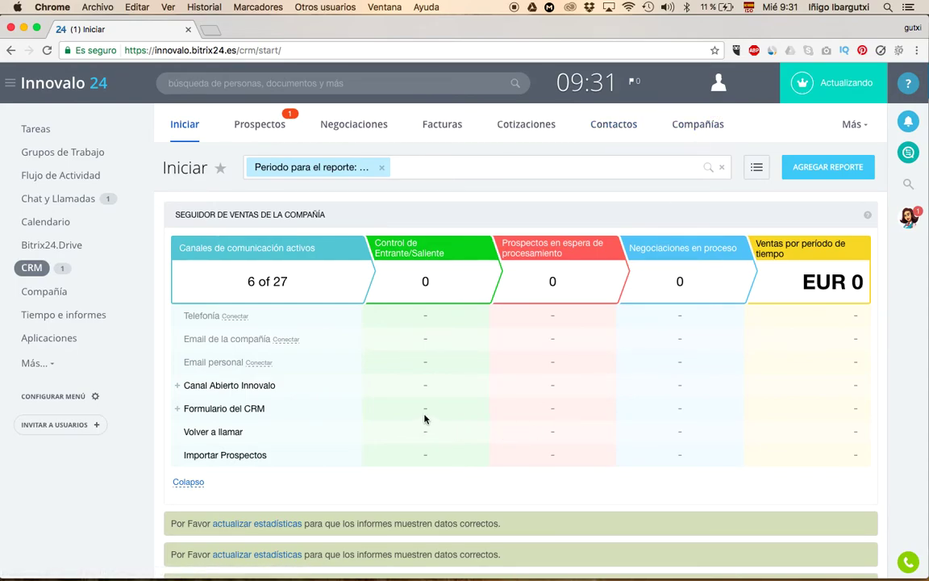
scroll(425, 418, "down", 10)
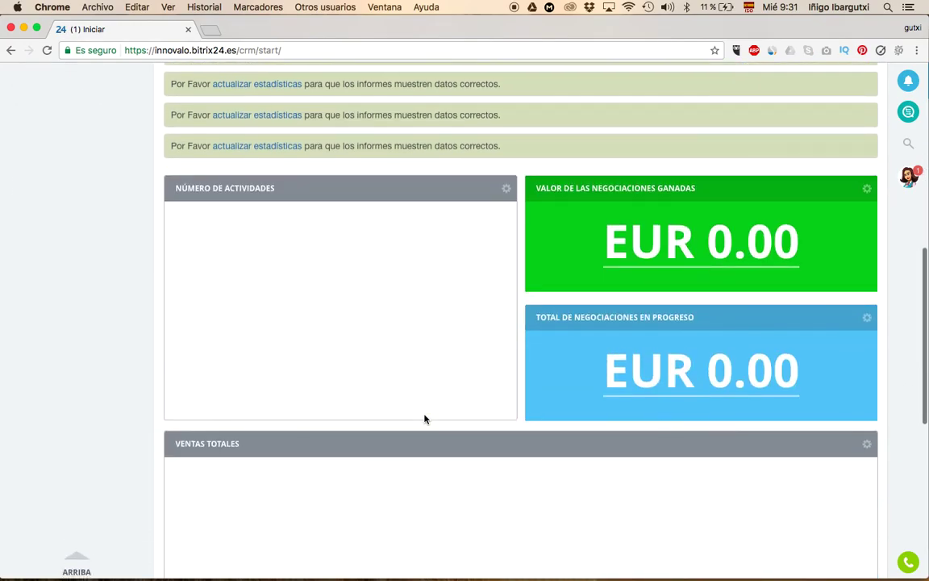
scroll(429, 308, "down", 5)
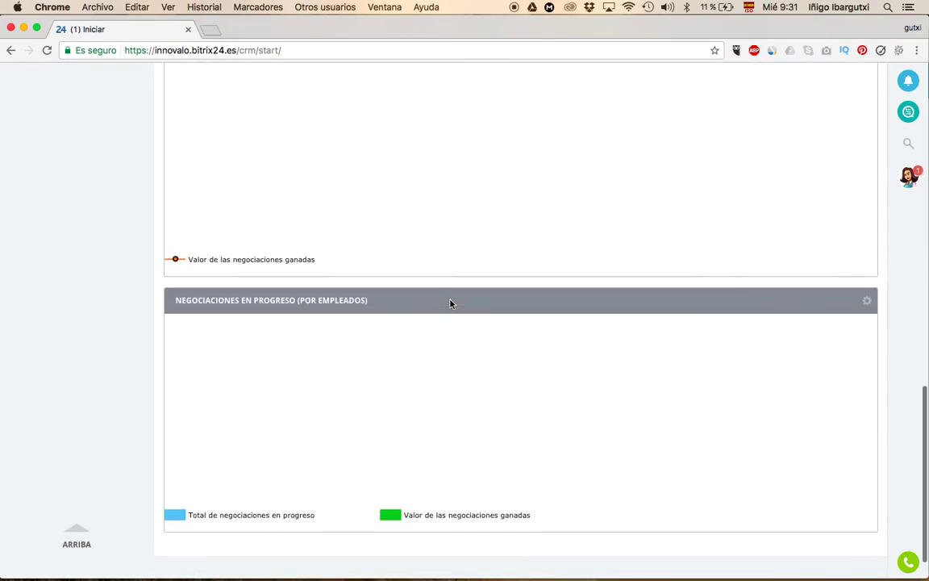
scroll(451, 303, "up", 20)
Open the company structure under Compañía and examine the chart of departments and their sub-departments.
left_click(41, 294)
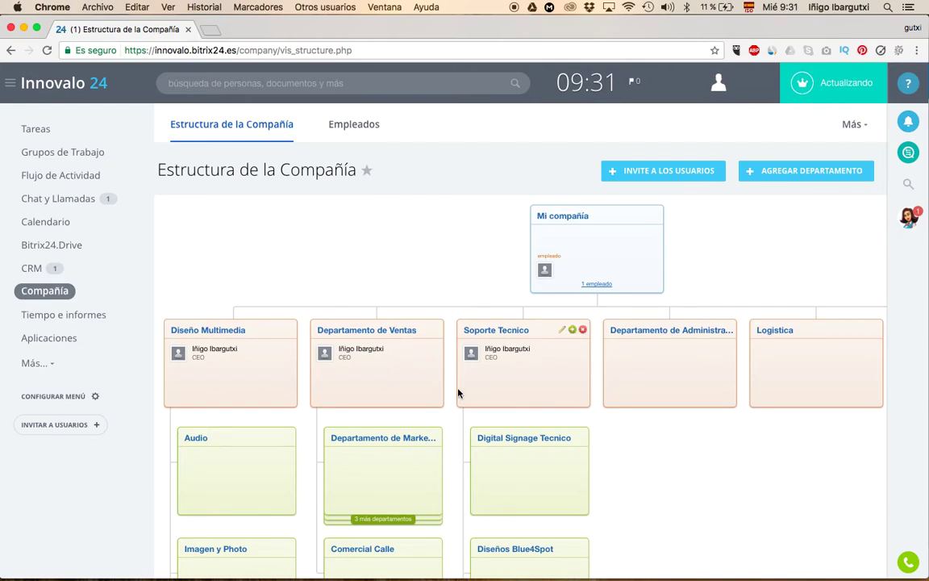
scroll(396, 225, "down", 1)
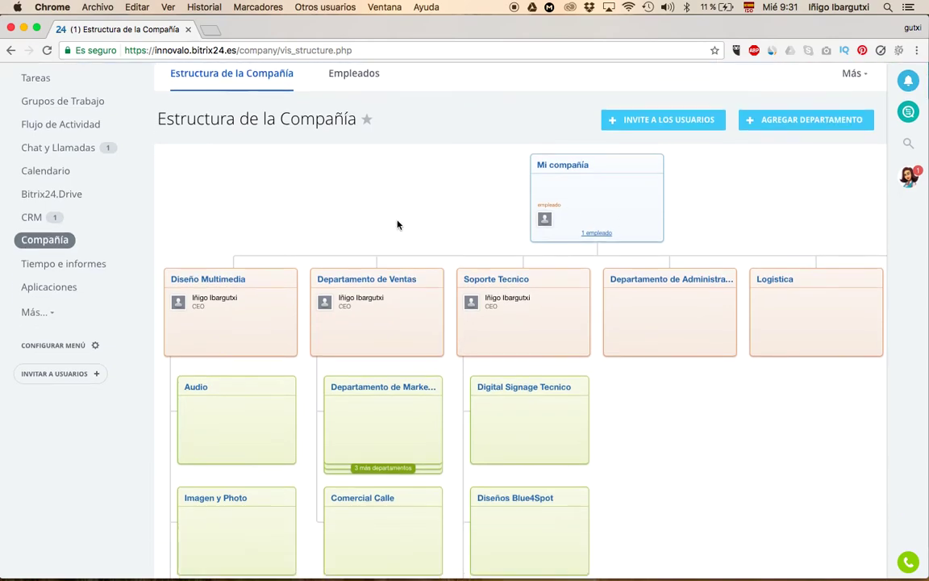
scroll(396, 225, "down", 2)
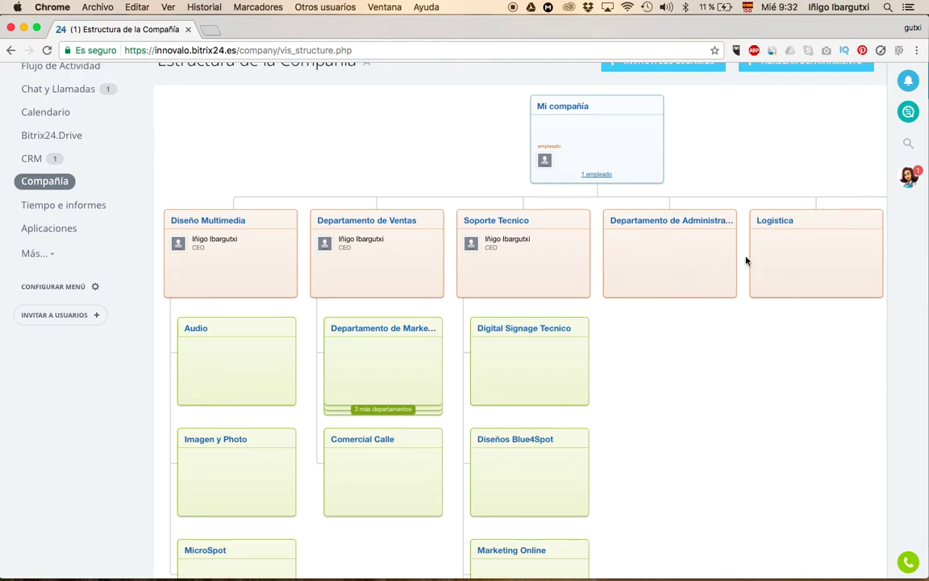
scroll(744, 259, "right", 5)
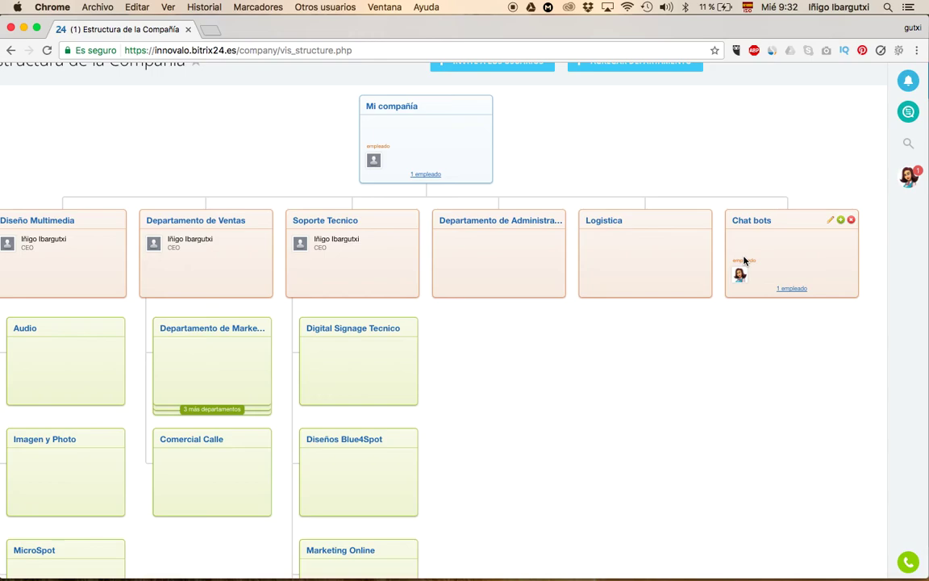
mouse_move(663, 262)
mouse_move(794, 232)
scroll(581, 368, "left", 5)
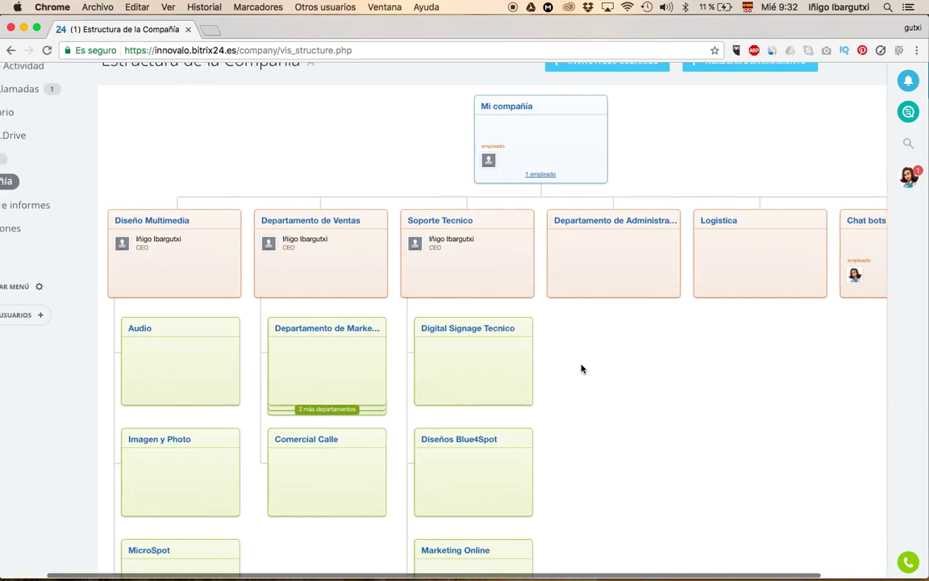
scroll(591, 367, "right", 6)
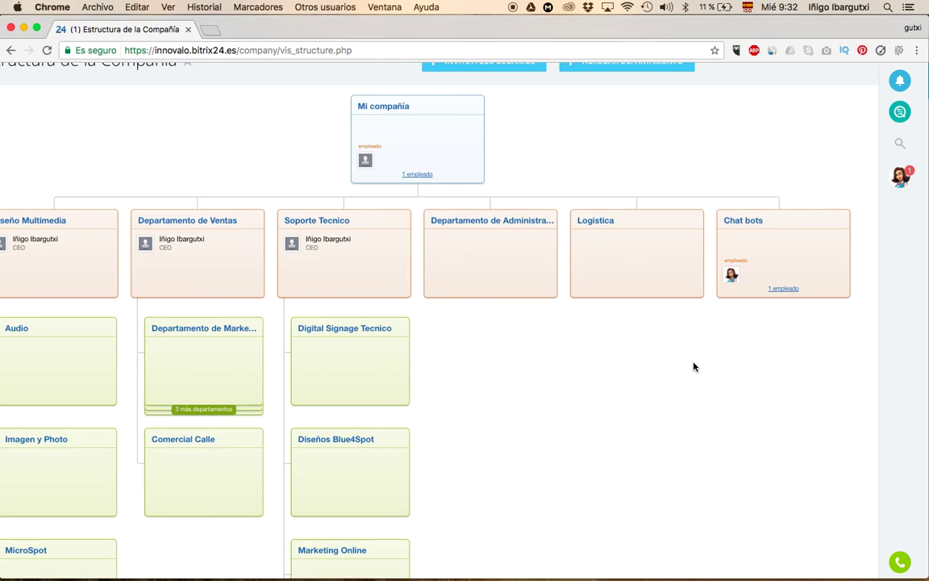
scroll(694, 367, "left", 5)
scroll(693, 367, "down", 5)
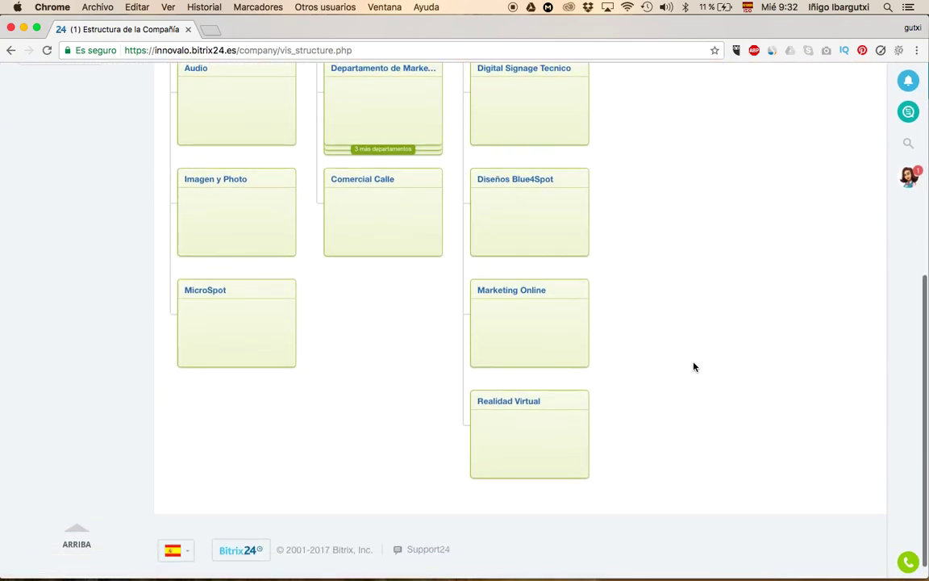
scroll(694, 367, "up", 4)
scroll(694, 367, "down", 1)
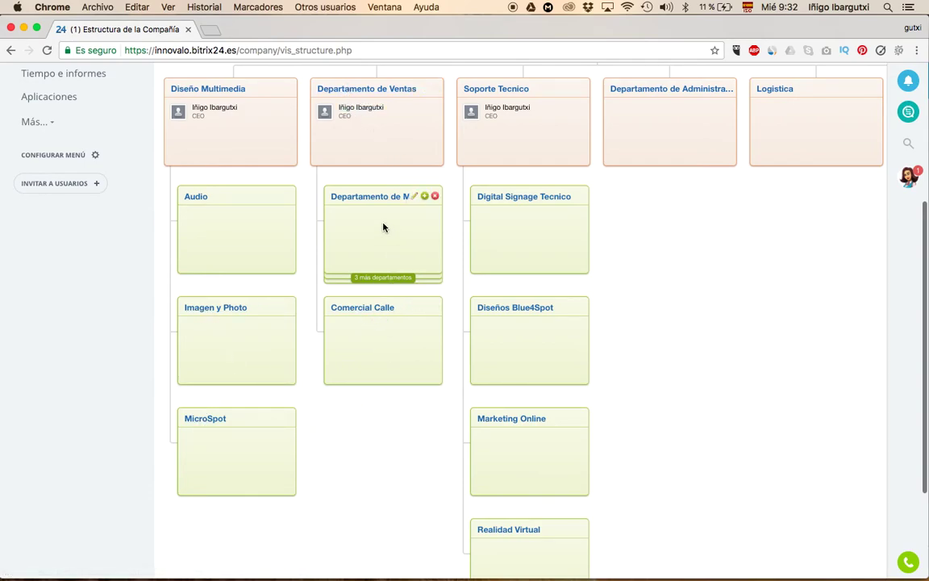
Check the Departamento de Marketing details page and its nested sub-departments in the company chart, and review the rest of the chart.
left_click(367, 201)
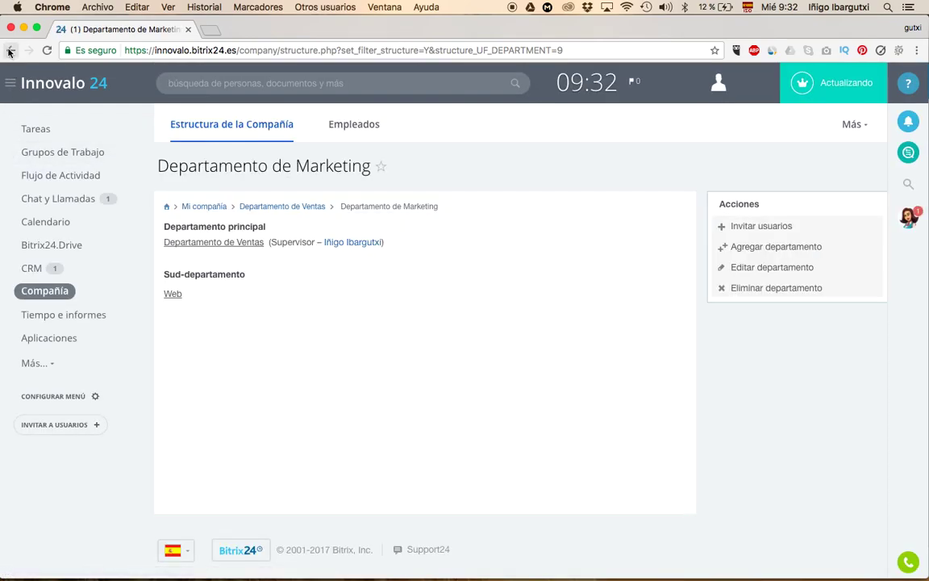
left_click(10, 51)
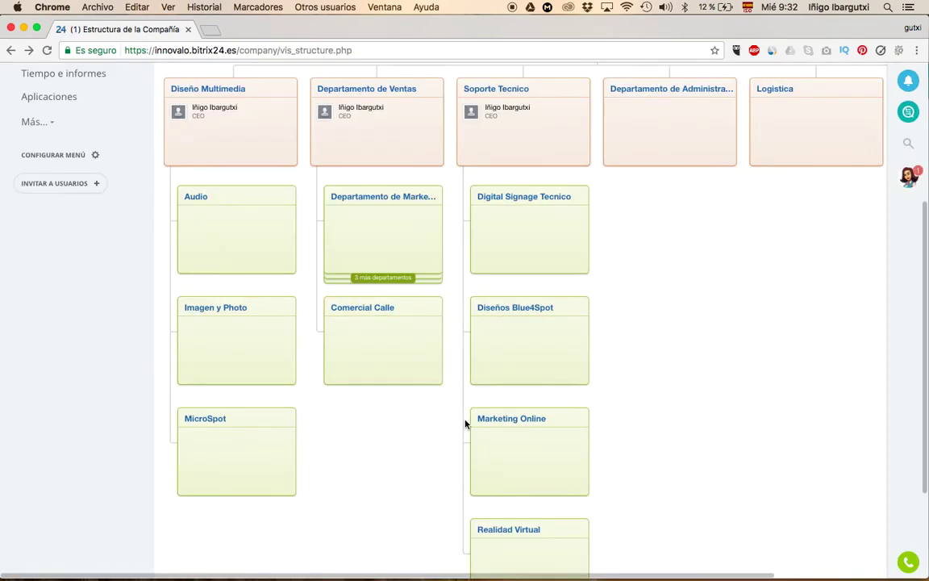
left_click(379, 278)
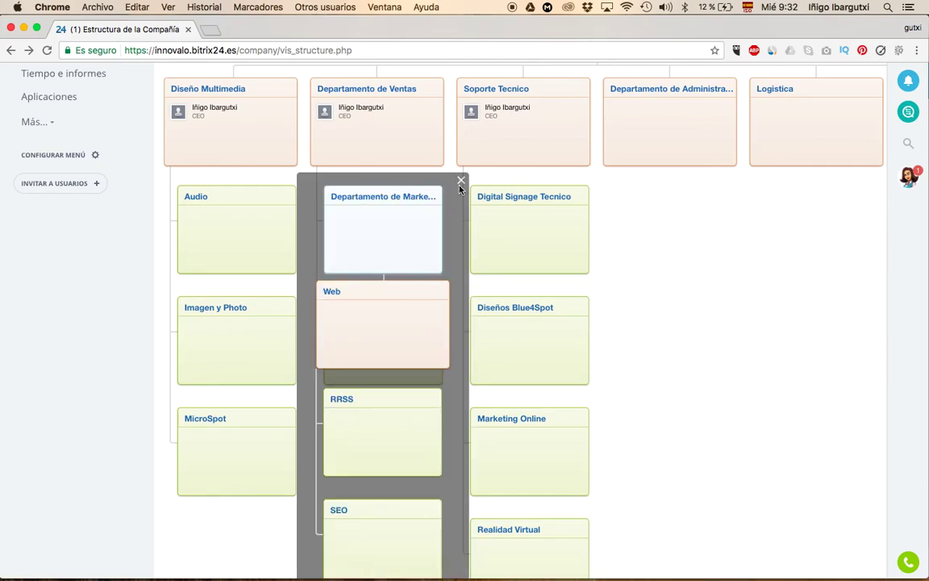
left_click(460, 181)
scroll(630, 261, "down", 3)
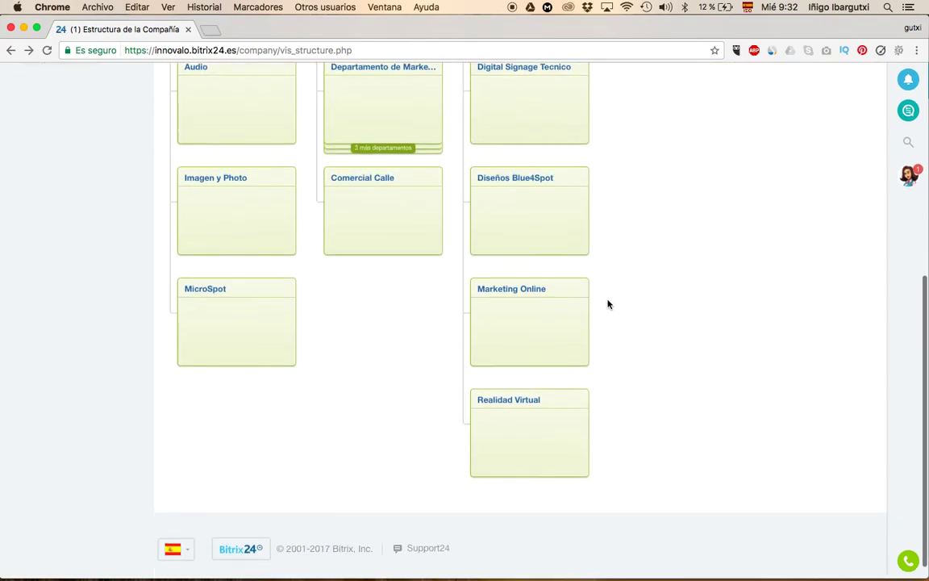
scroll(607, 302, "up", 8)
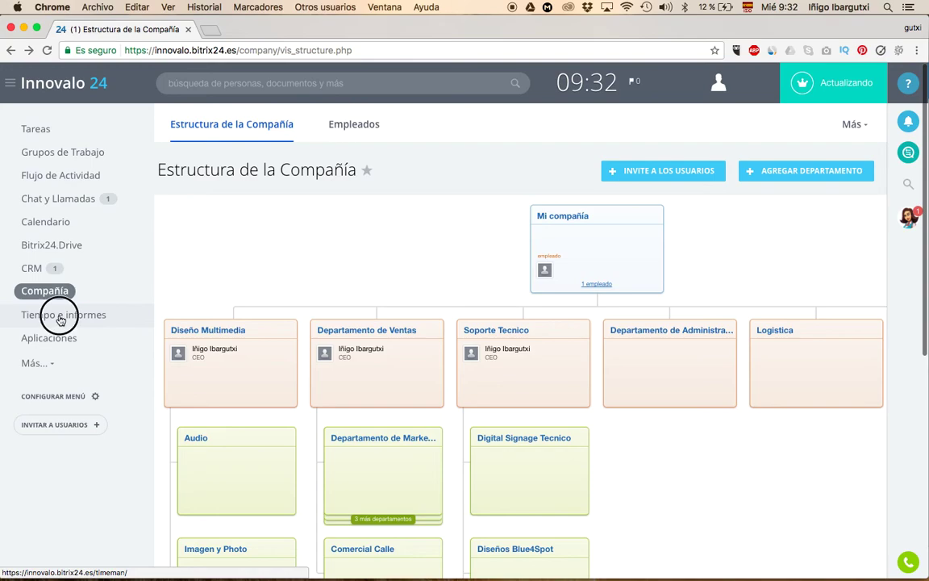
View the April 2017 absence chart under Tiempo e informes and the featured apps in the Aplicaciones marketplace.
left_click(61, 320)
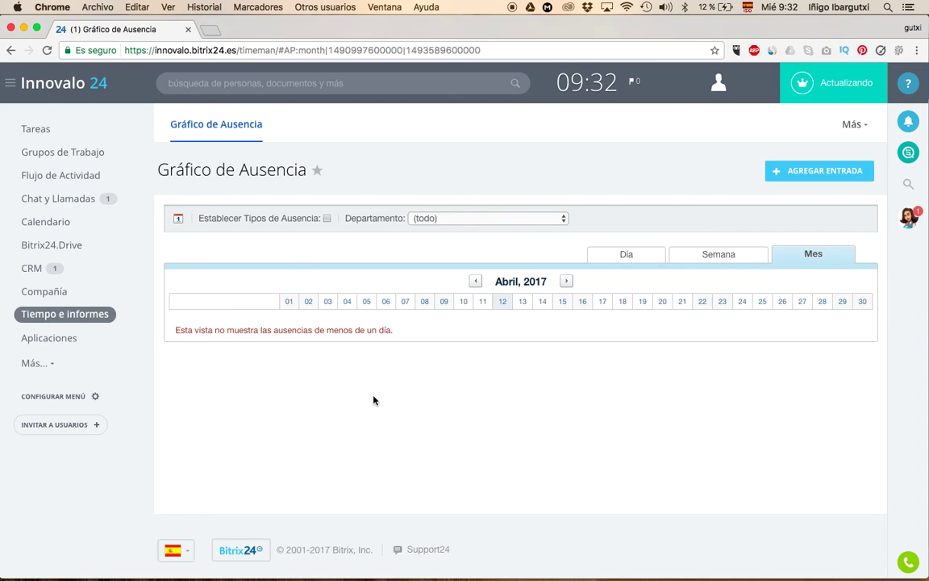
left_click(58, 338)
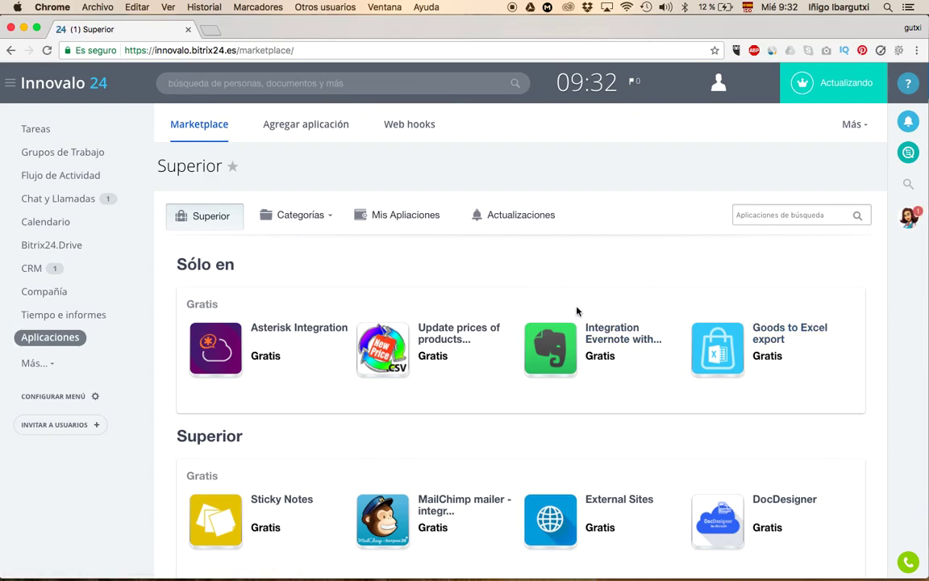
scroll(600, 345, "down", 2)
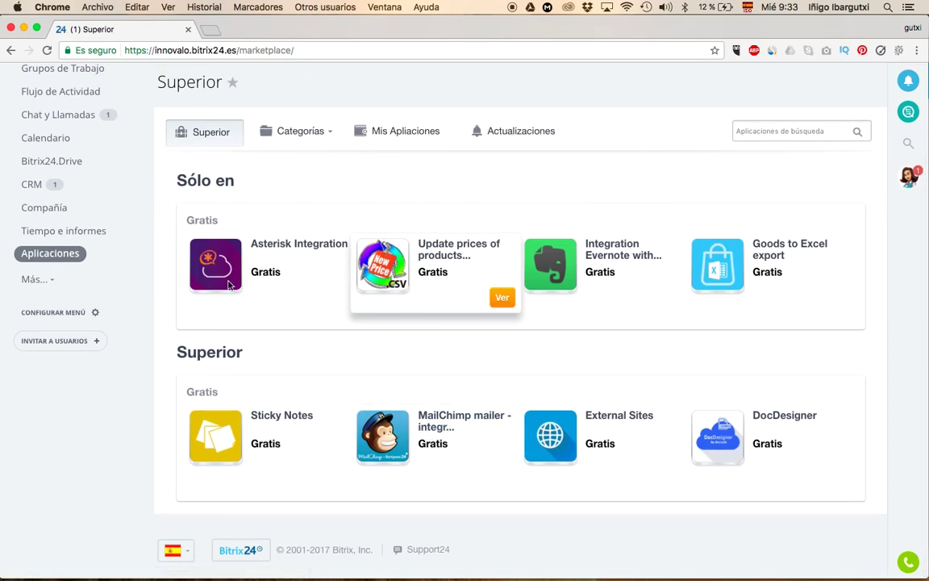
Reveal the hidden portal sections from Webmail to Ajustes, and go back to the Tareas section.
left_click(47, 279)
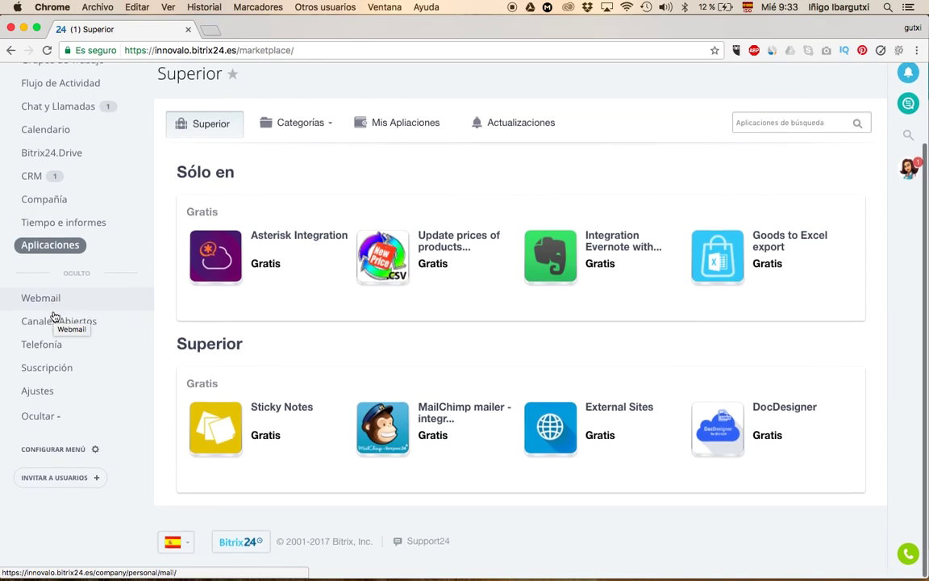
scroll(296, 232, "down", 1)
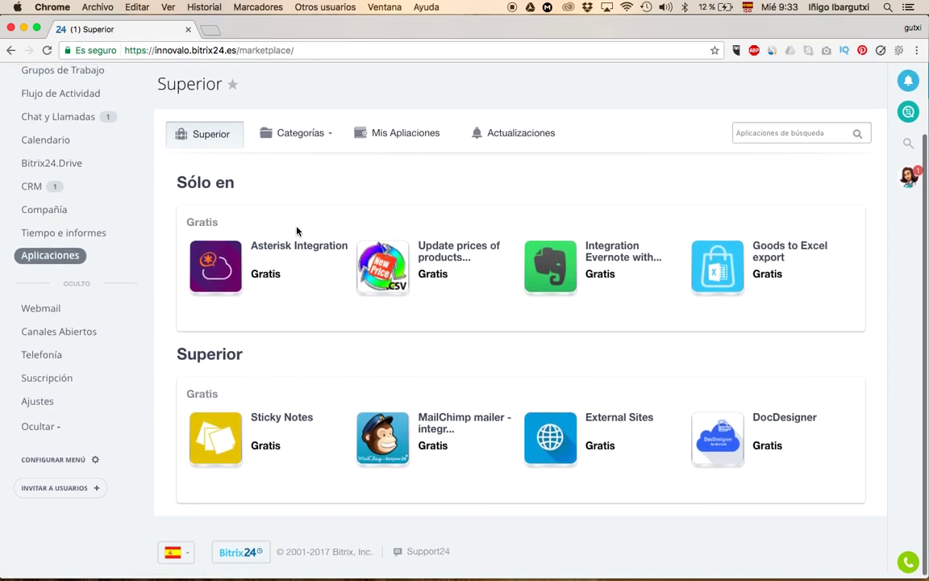
scroll(296, 232, "up", 3)
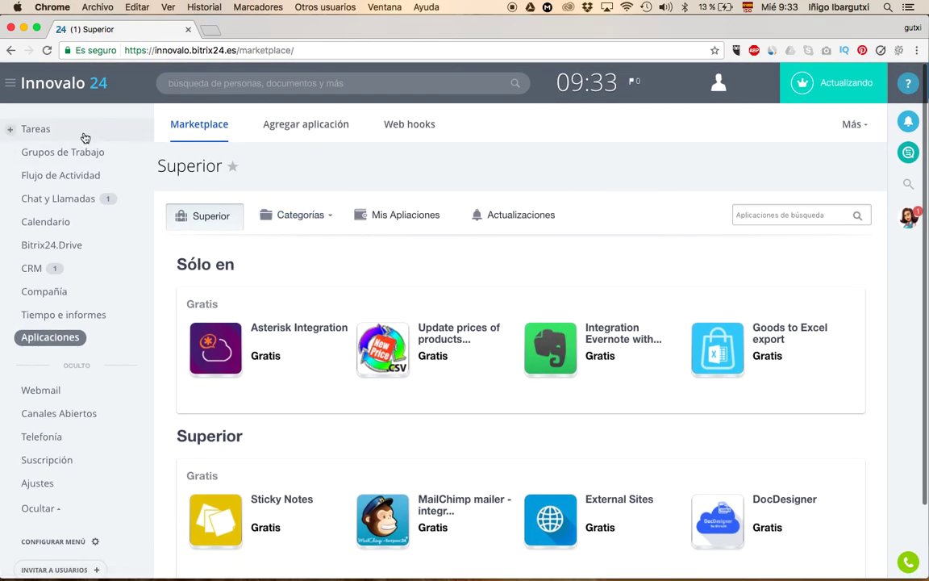
left_click(49, 131)
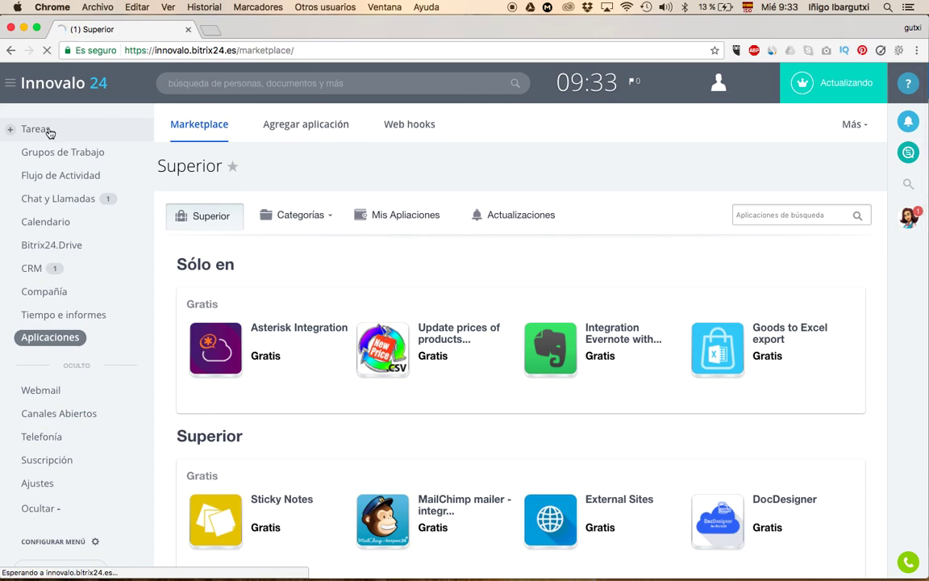